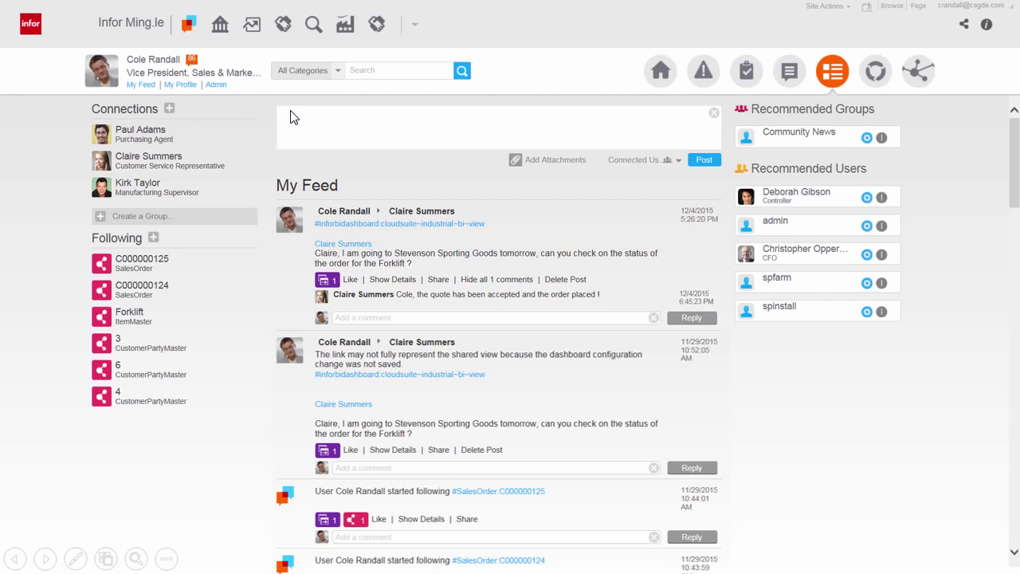
# Post a feed message tagging the purchasing agent, asking to be told when the O-Ring for Stevenson Sporting Goods arrives for delivery tomorrow
pyautogui.write('@Paul')
pyautogui.click(335, 167)
pyautogui.write('Paul, I am going to Stevenson Sporting Goods tomorrow and if the O-Ring for them arrives today, I will deliver it to th')
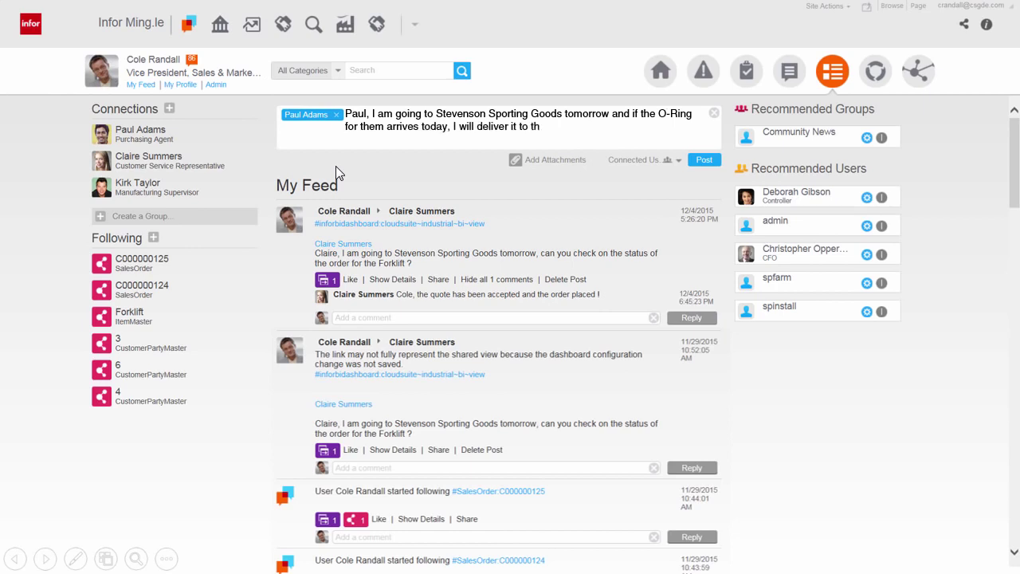
pyautogui.write('em tomorrow. Please let me know when it arrives, thanks !')
pyautogui.click(705, 160)
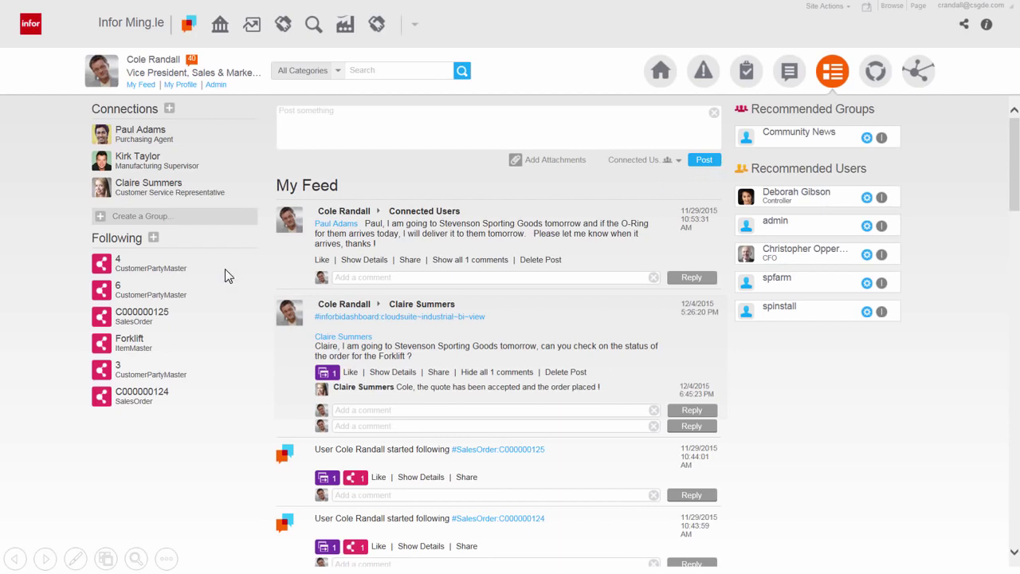
# Look through the followable social objects and the streams, and open the Weekly To Do List stream's details
pyautogui.click(917, 73)
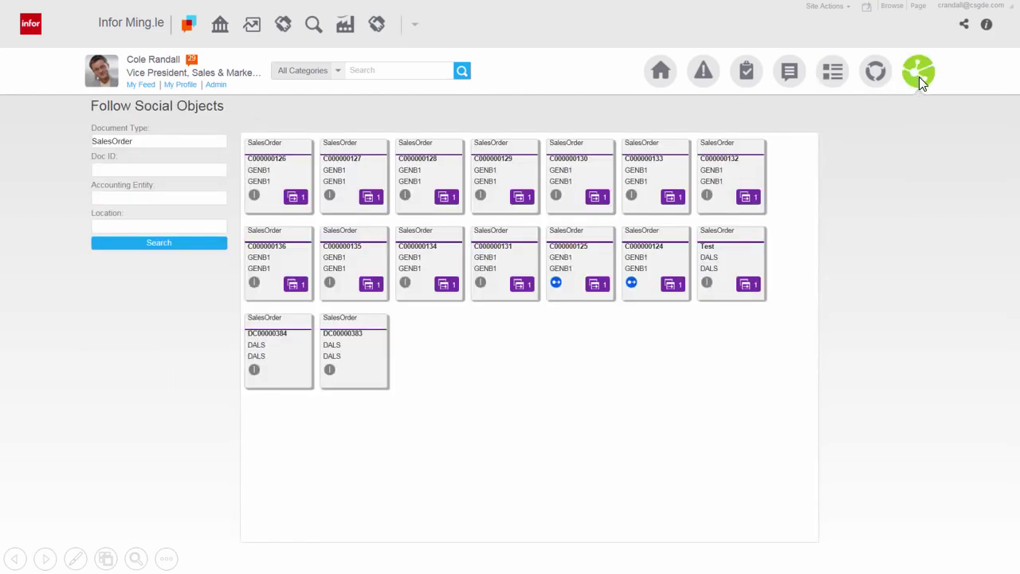
pyautogui.click(875, 73)
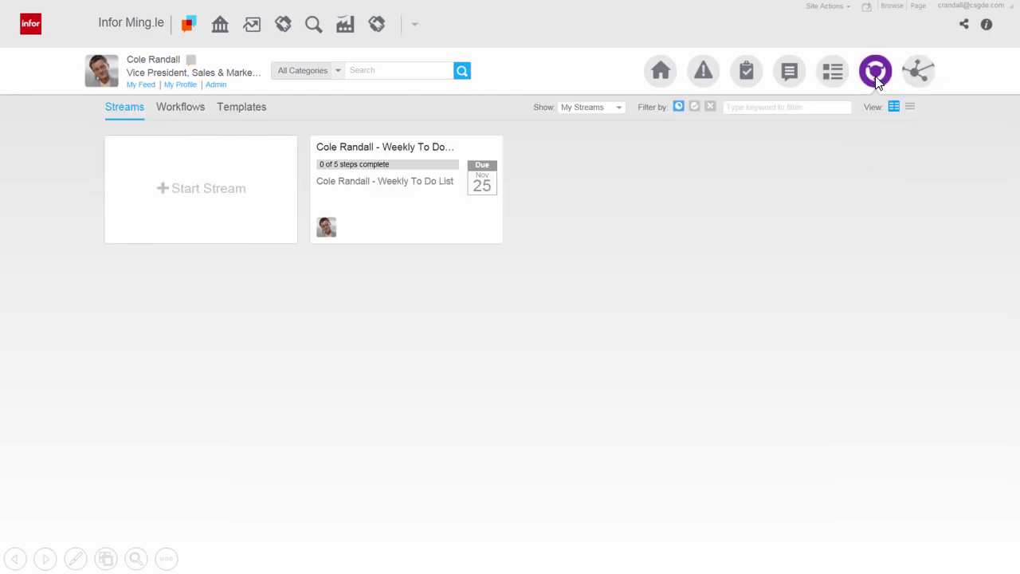
pyautogui.click(427, 179)
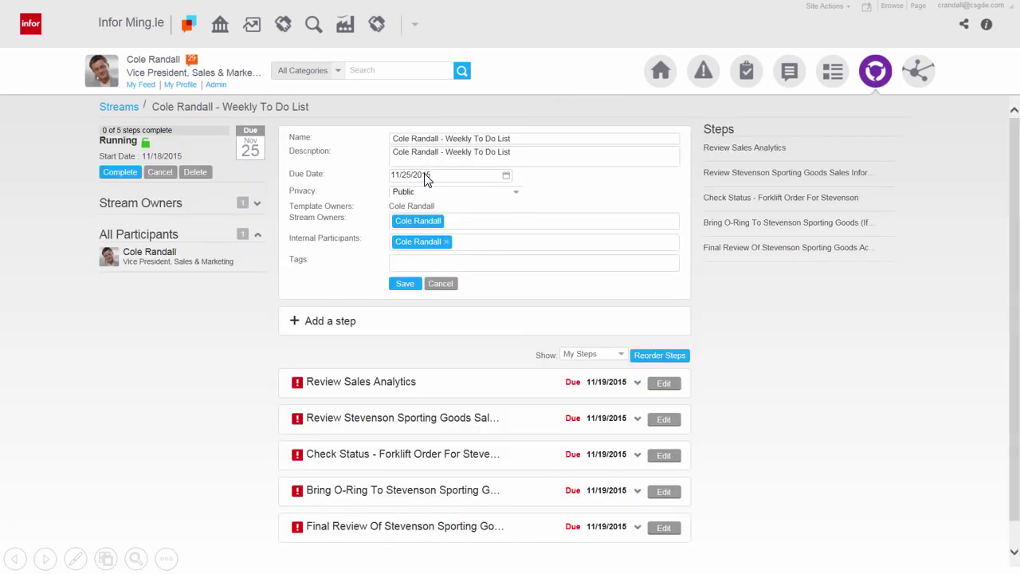
# Switch to CSI Analytics and open the CloudSuite Industrial BI View dashboard
pyautogui.click(416, 25)
pyautogui.click(457, 81)
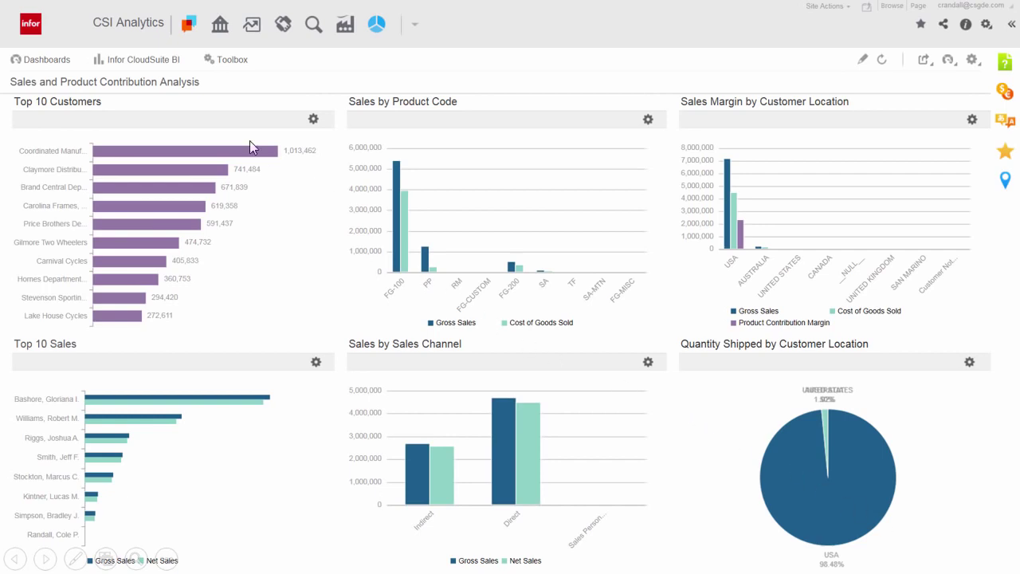
pyautogui.click(69, 64)
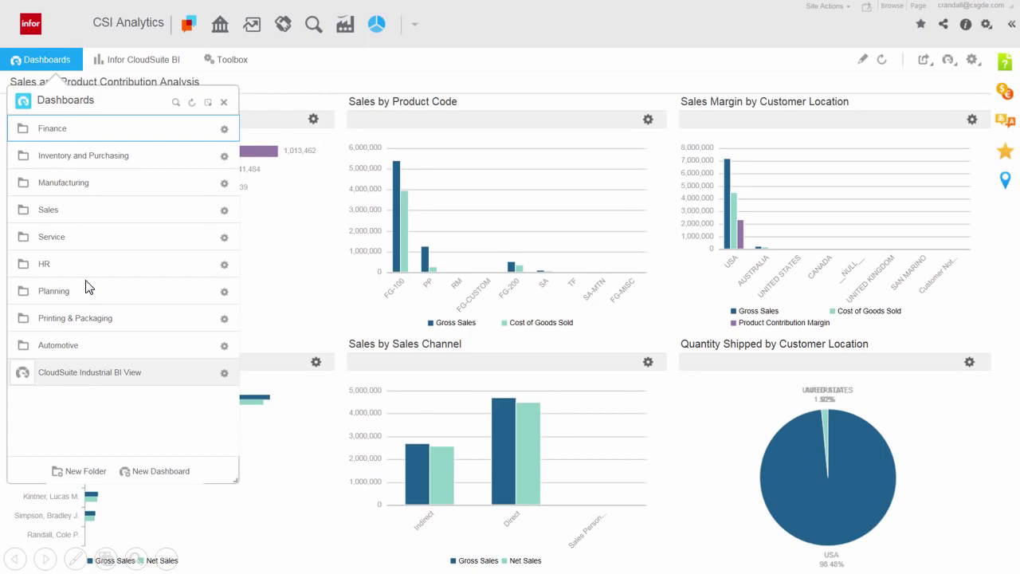
pyautogui.click(104, 380)
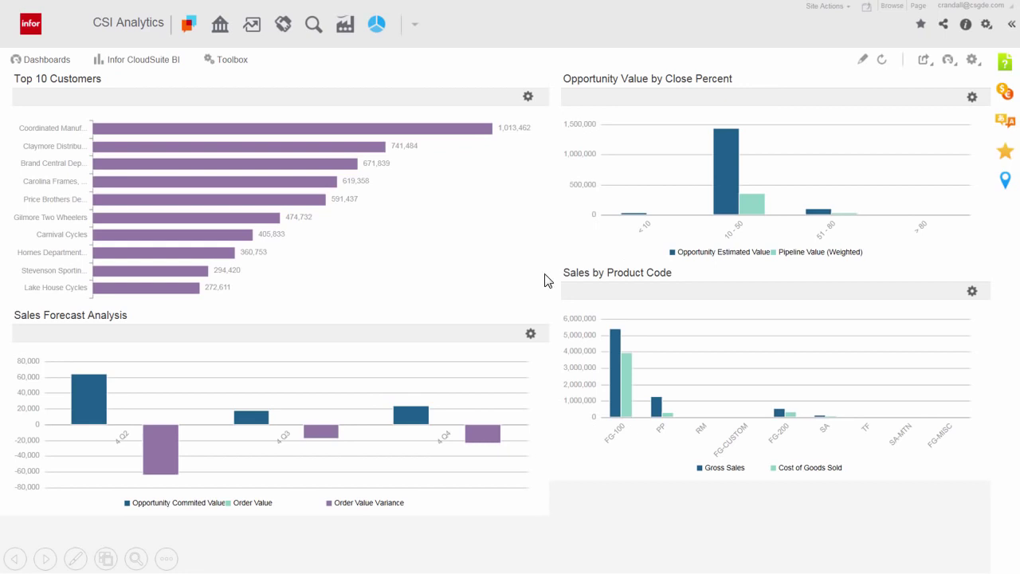
# Drill into the 10 - 50 group of Opportunity Value by Close Percent and zoom in to individual customers
pyautogui.click(723, 192)
pyautogui.rightClick(94, 328)
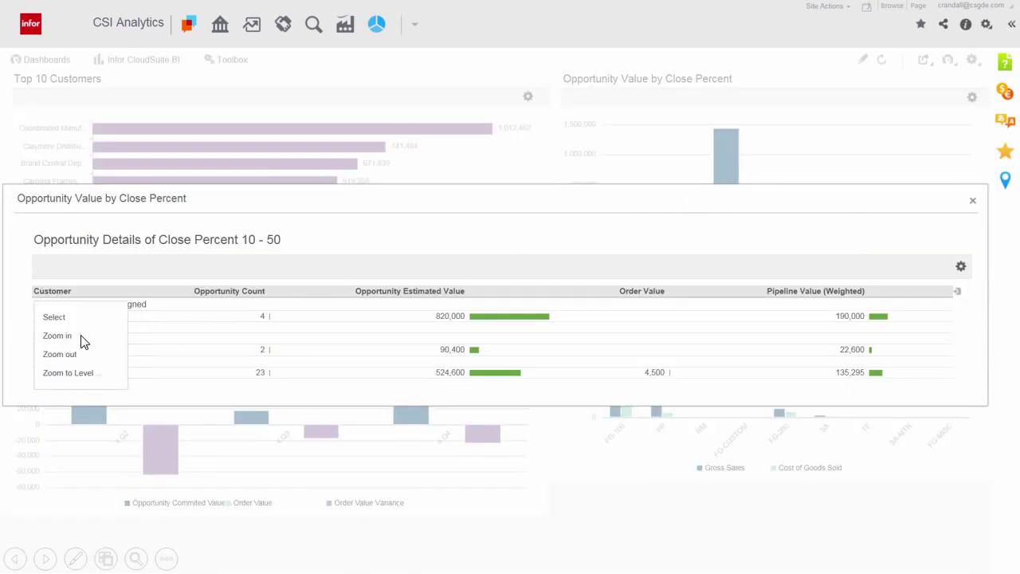
pyautogui.click(56, 336)
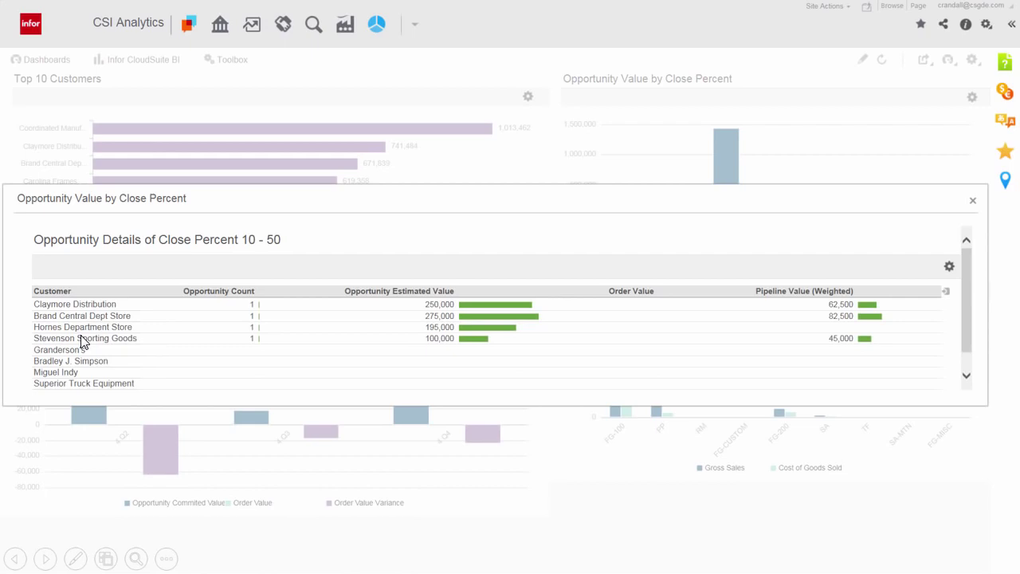
# Share the dashboard with the customer service representative, asking for a check on Stevenson Sporting Goods' Forklift order status before tomorrow's visit
pyautogui.click(944, 24)
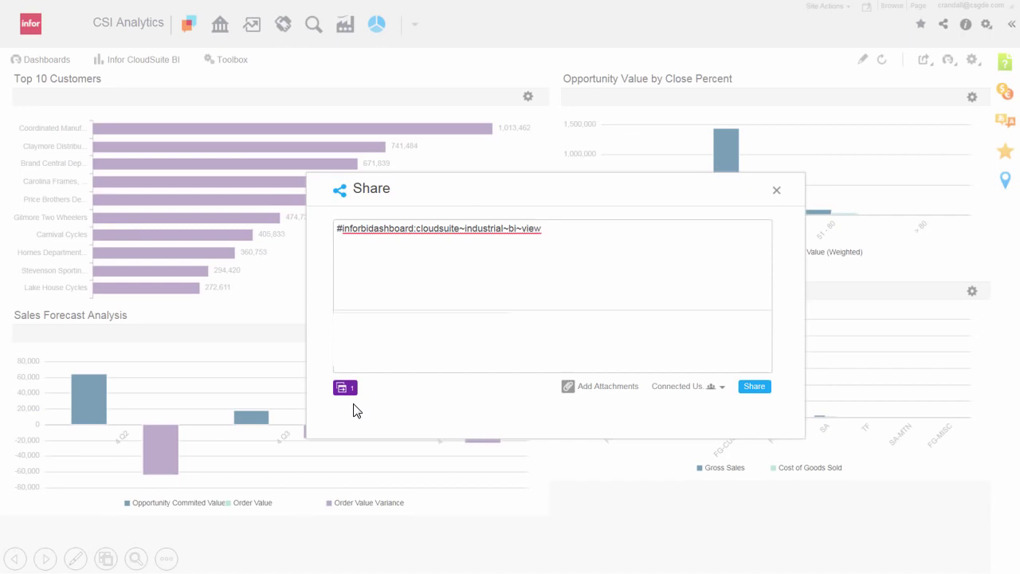
pyautogui.click(369, 272)
pyautogui.write('@Claire')
pyautogui.click(375, 322)
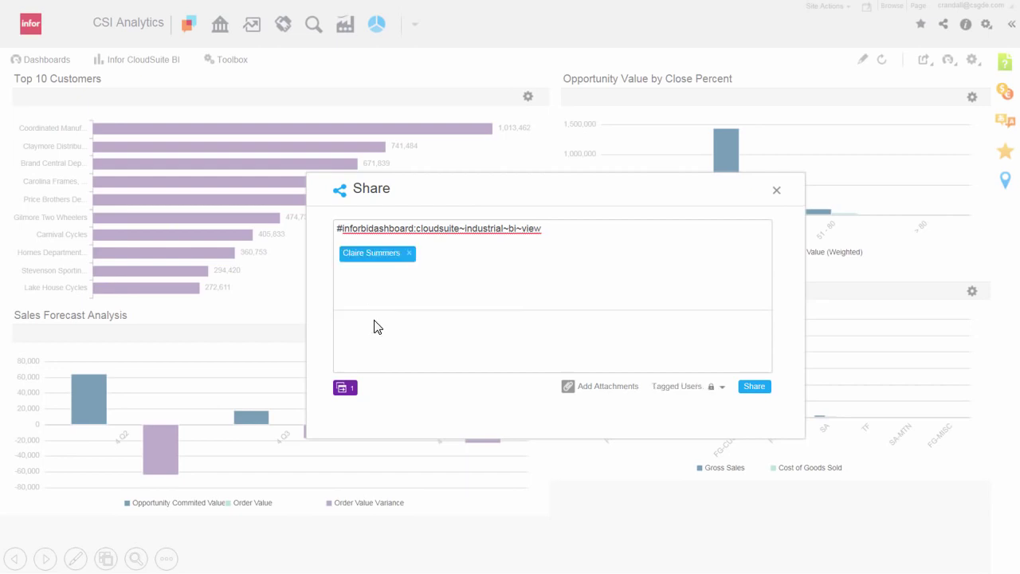
pyautogui.write('Claire, I am going to Stevenson Sporting Goods tomorrow, can you check on the status of the order for the Forklift?')
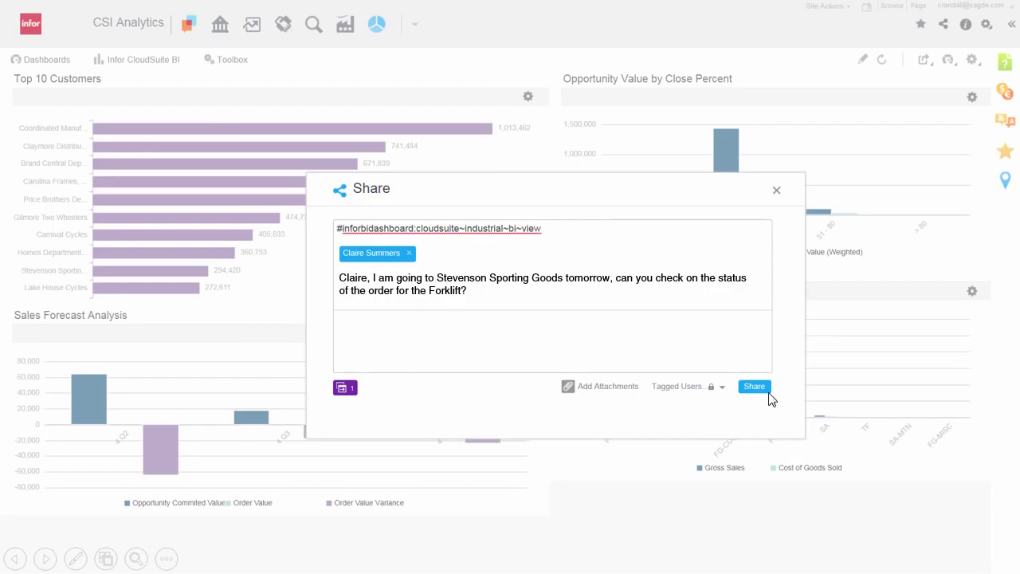
pyautogui.click(764, 389)
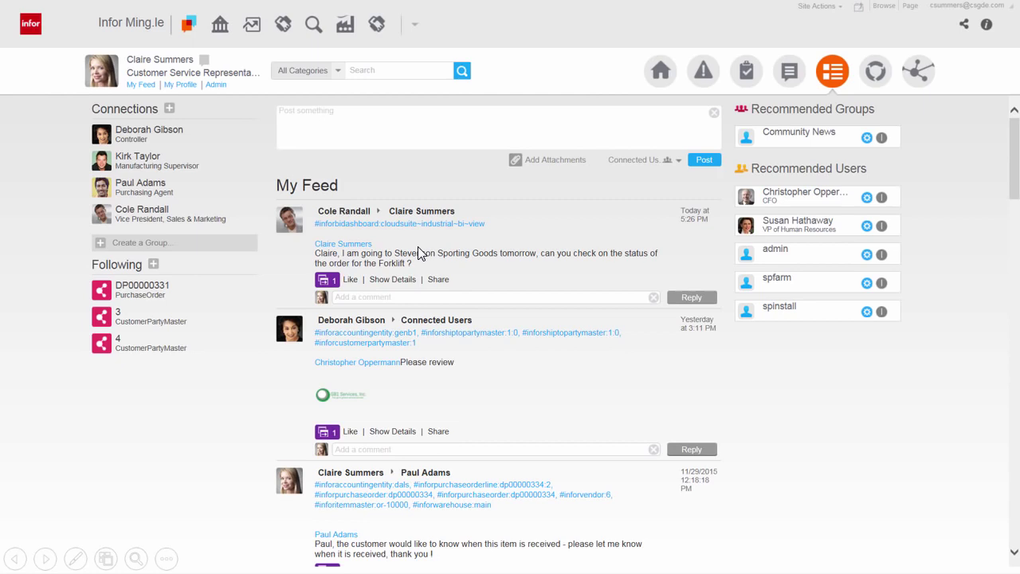
# Check the shared post's drillback link, switch to CS Industrial and list the estimate orders for Stevenson Sporting Goods in Customer 360
pyautogui.click(335, 283)
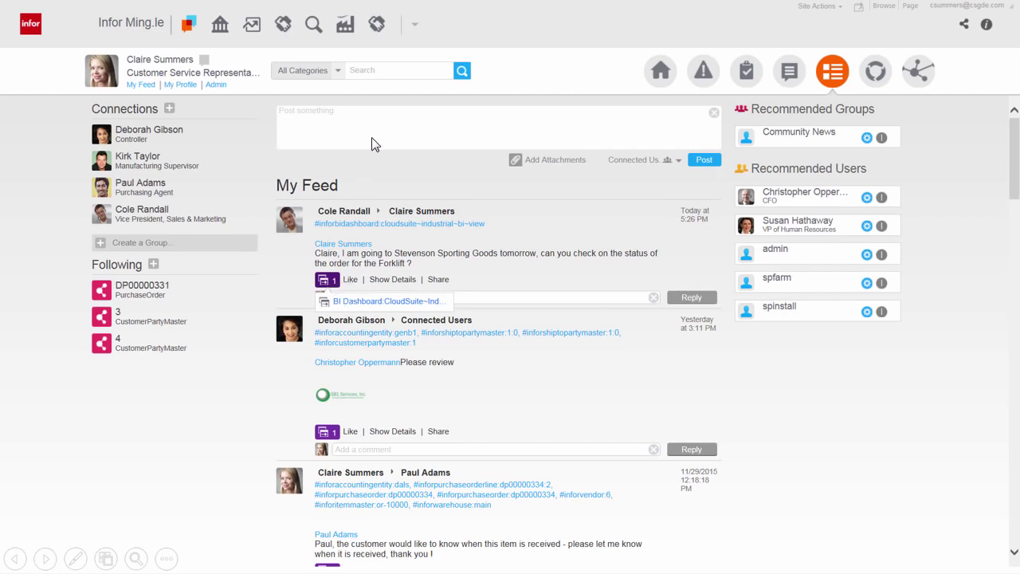
pyautogui.click(353, 28)
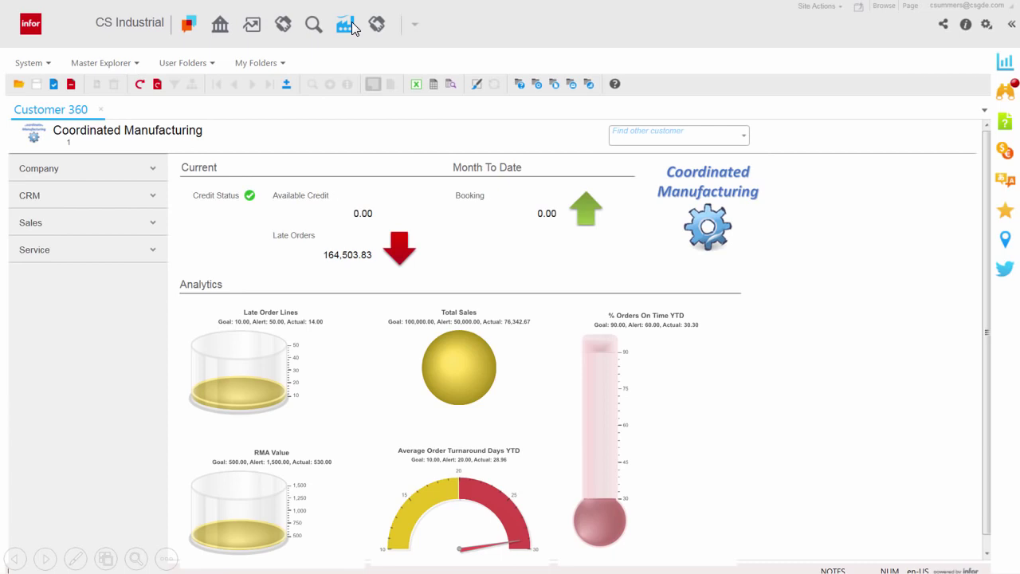
pyautogui.click(79, 168)
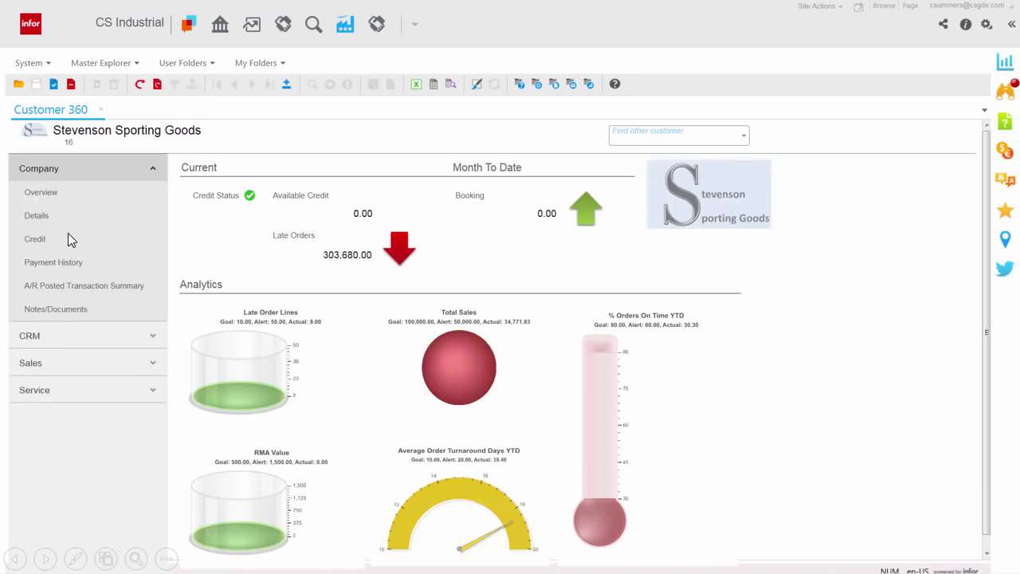
pyautogui.click(56, 335)
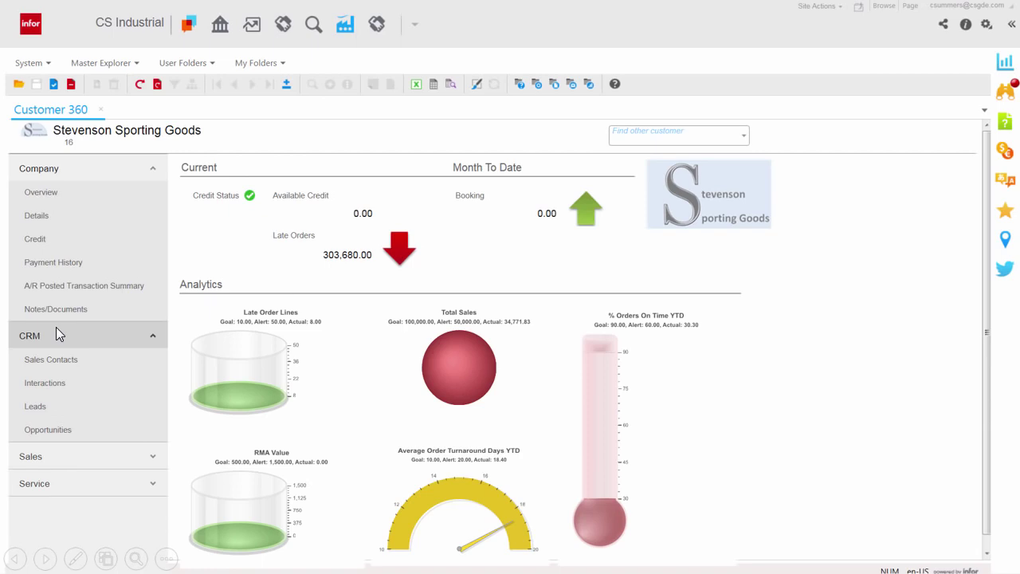
pyautogui.click(61, 457)
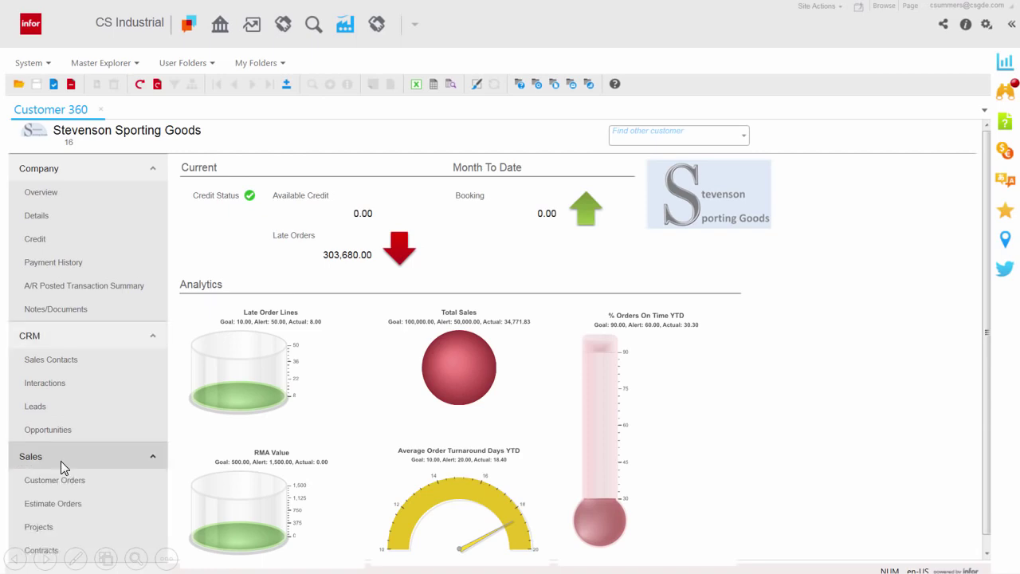
pyautogui.click(63, 502)
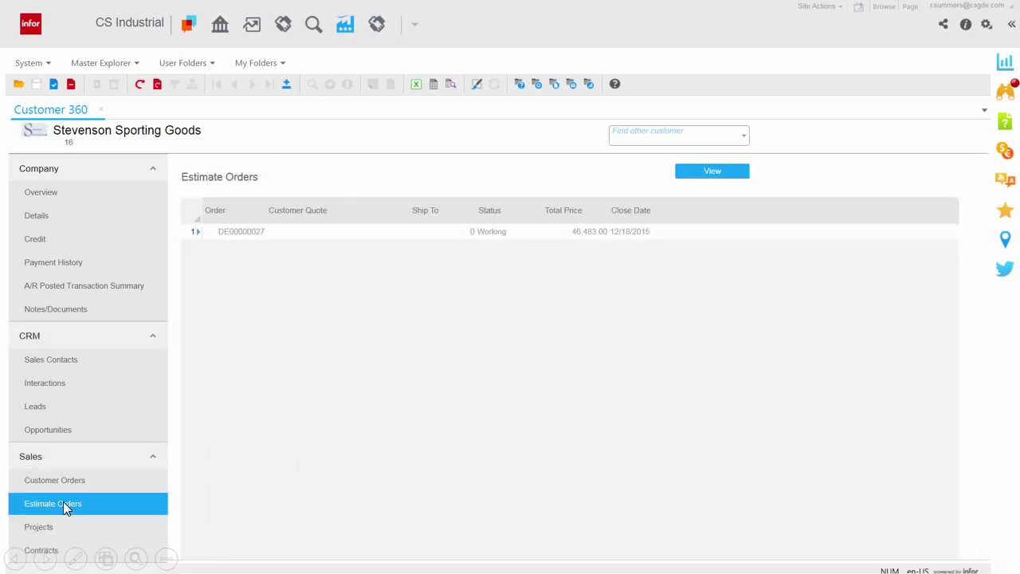
# Open the customer's working estimate and start configuring its Forklift line
pyautogui.click(727, 169)
pyautogui.click(587, 136)
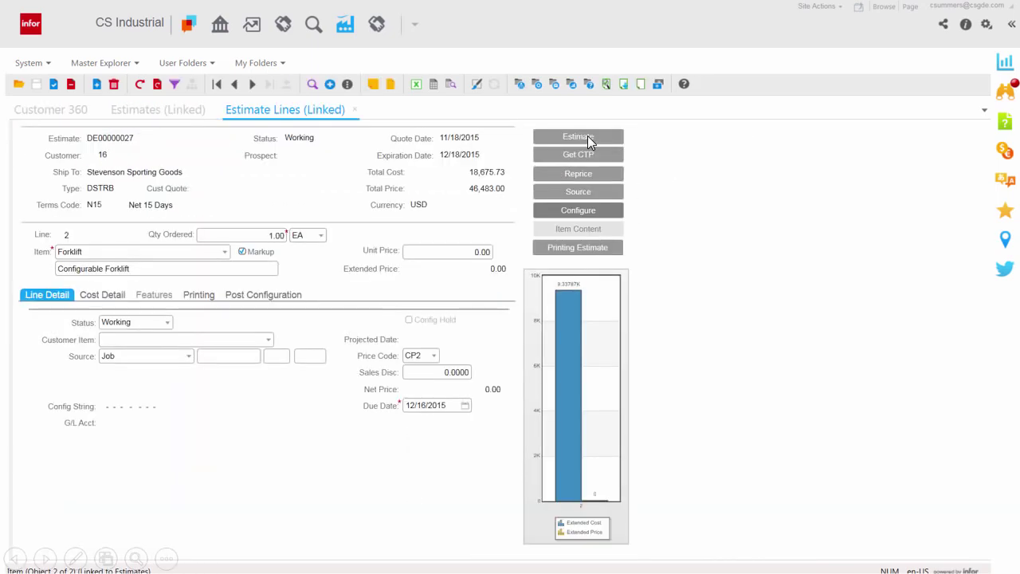
pyautogui.click(597, 212)
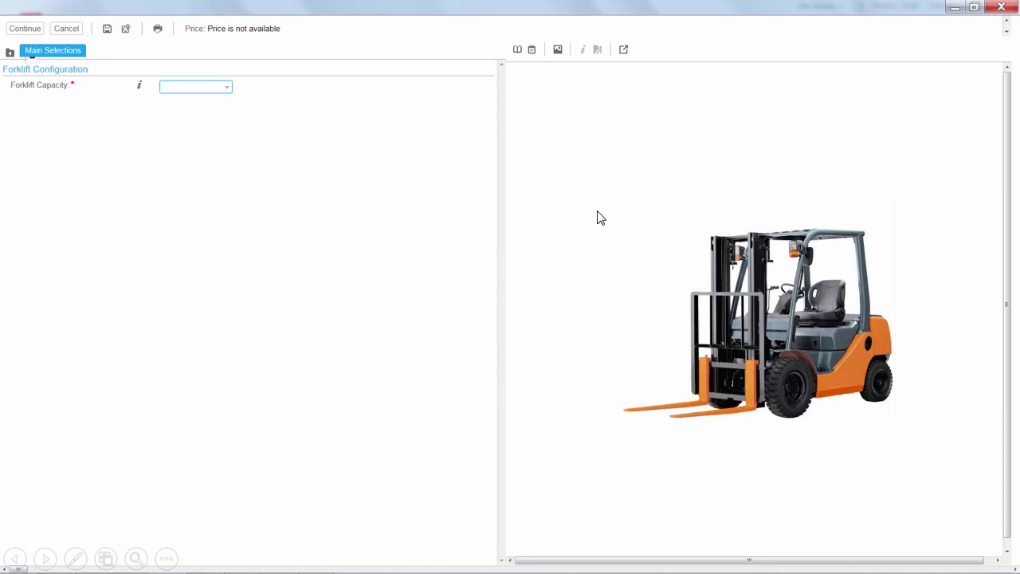
# Configure the forklift with 5000 lbs capacity, Diesel fuel, Ultra Hi Performance - 720 battery, fork length 48 and Z Pattern tires
pyautogui.click(226, 88)
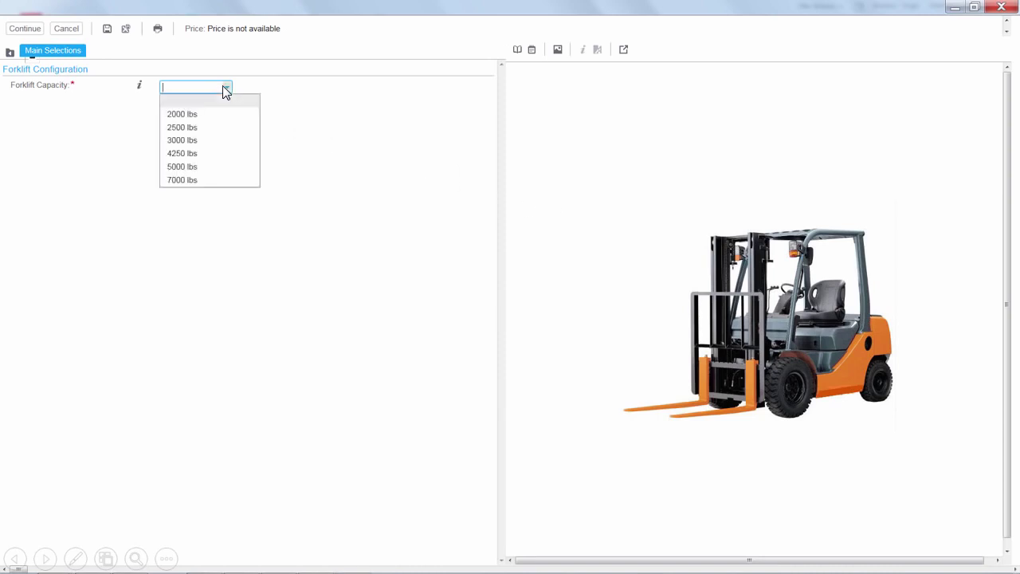
pyautogui.click(197, 167)
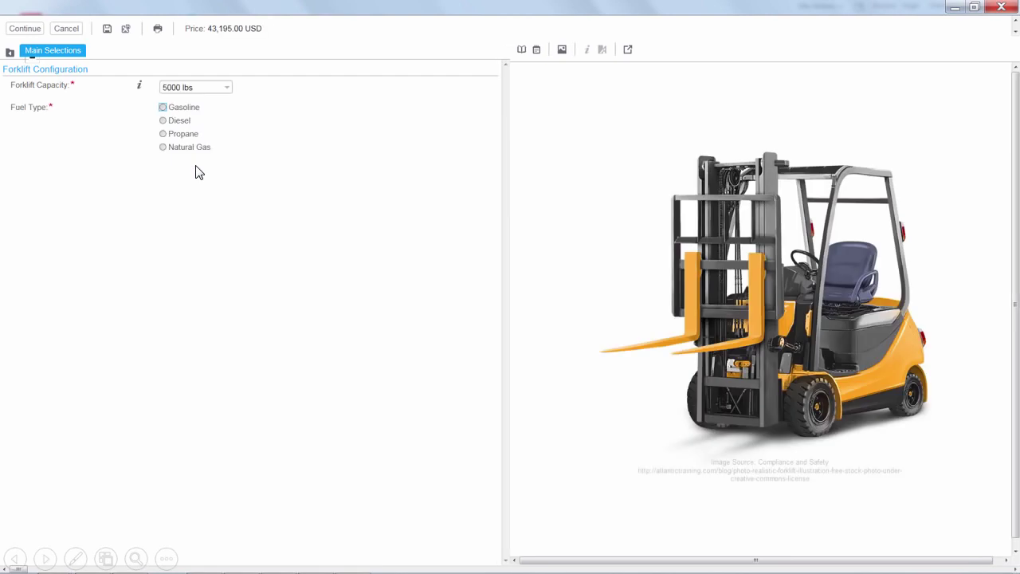
pyautogui.click(162, 121)
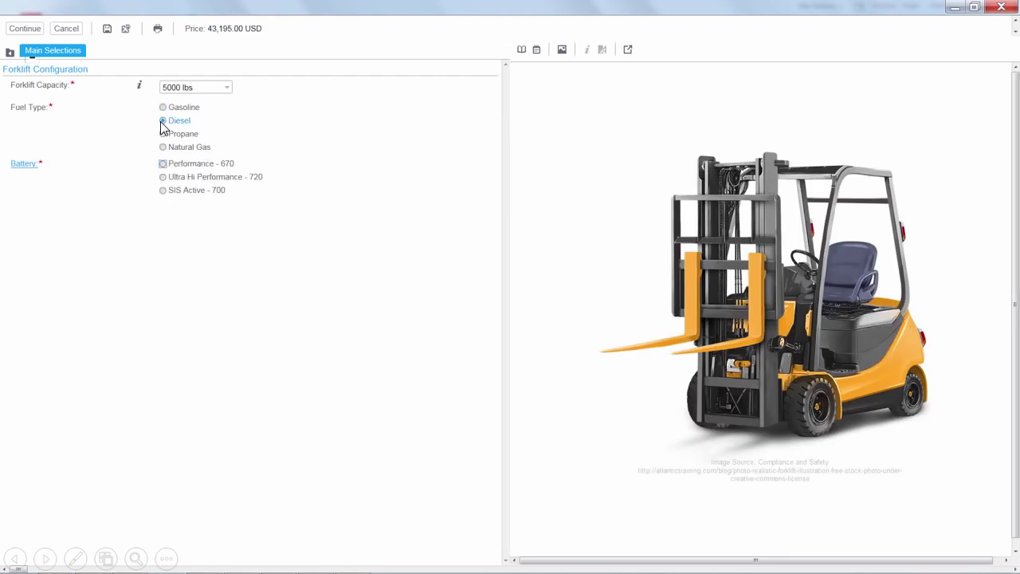
pyautogui.click(163, 177)
pyautogui.click(181, 249)
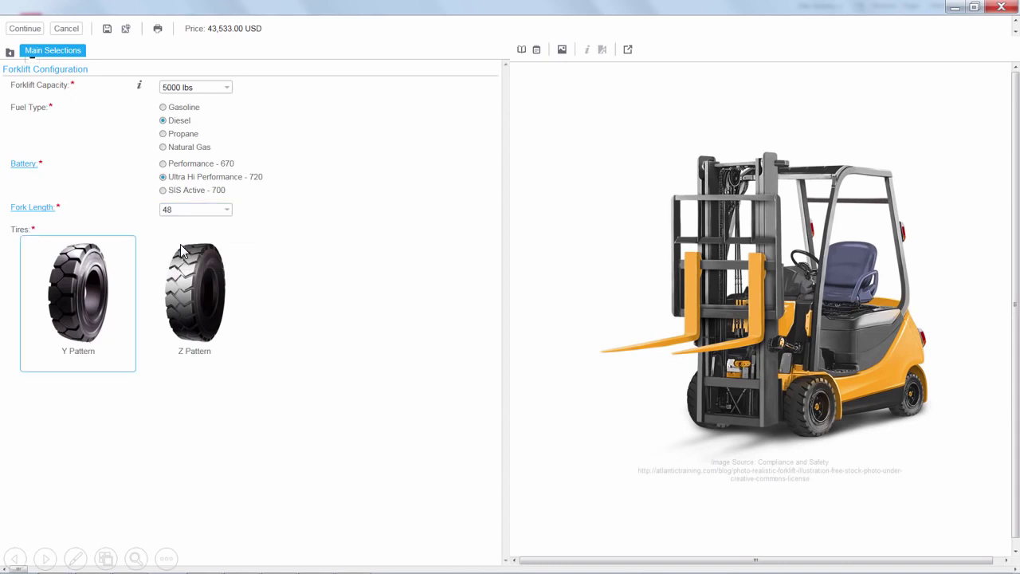
pyautogui.click(197, 288)
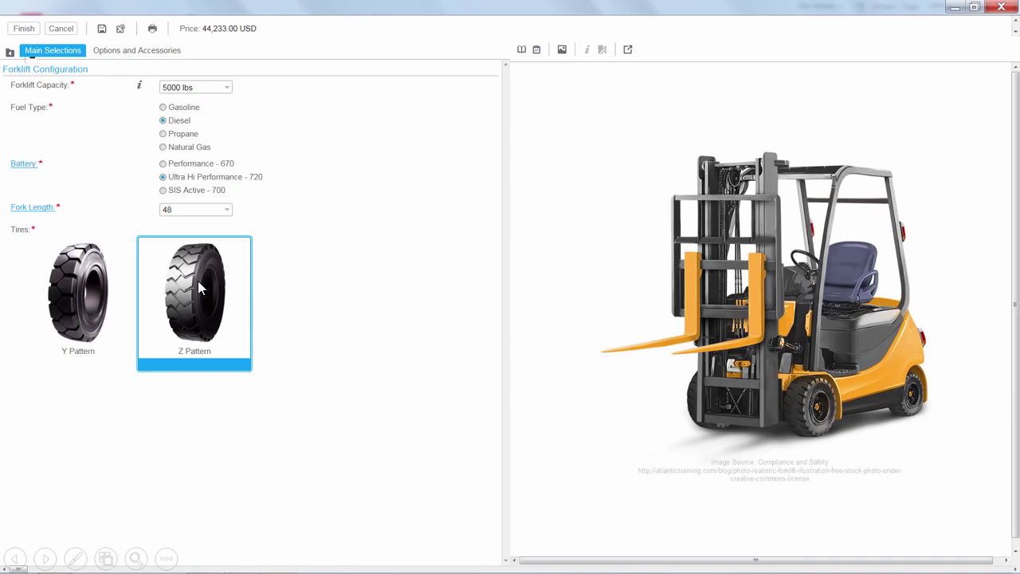
# Add options including LED front and rear lights, joystick controls and keyless ignition to the forklift, and finish the configuration
pyautogui.click(131, 54)
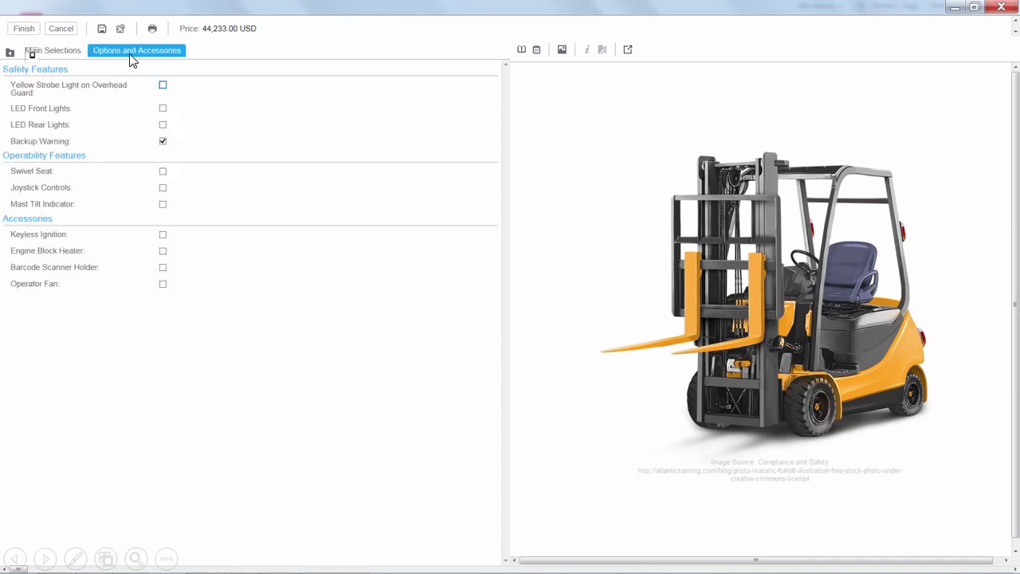
pyautogui.click(162, 109)
pyautogui.click(163, 126)
pyautogui.click(163, 172)
pyautogui.click(163, 235)
pyautogui.click(163, 268)
pyautogui.click(24, 29)
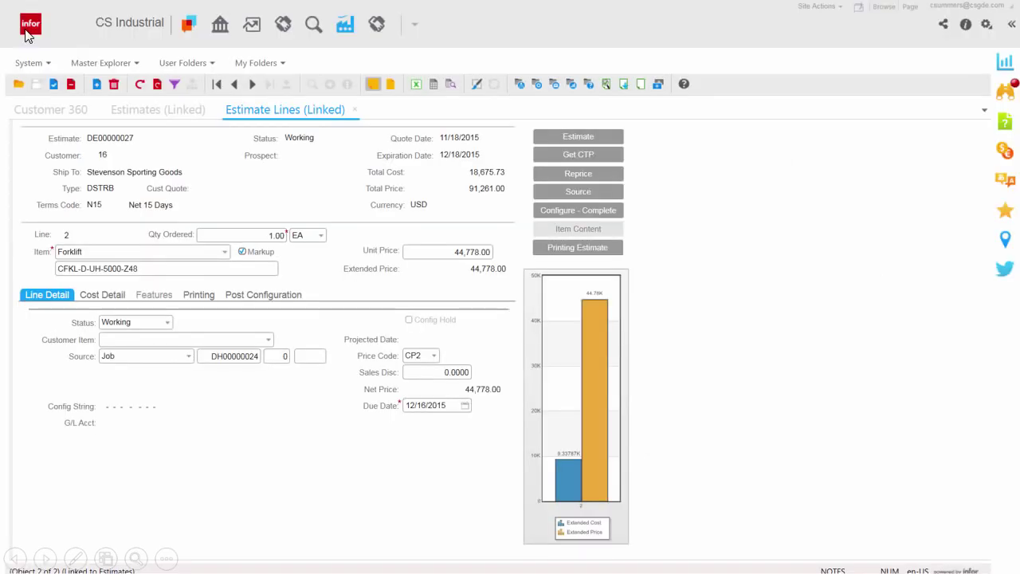
# Generate and print the Estimate Response Form Report for the estimate, and start copying the estimate
pyautogui.click(125, 112)
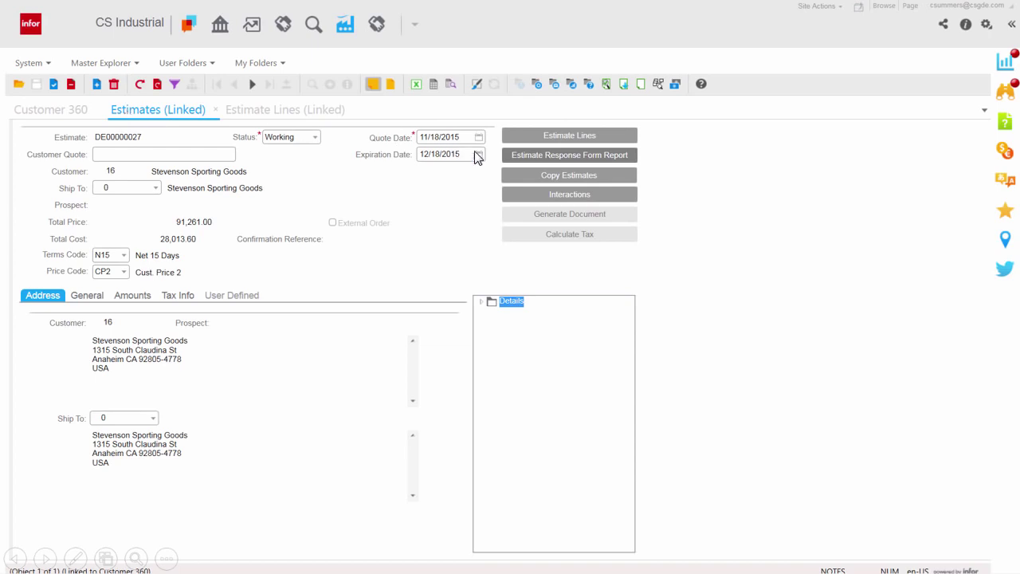
pyautogui.click(517, 157)
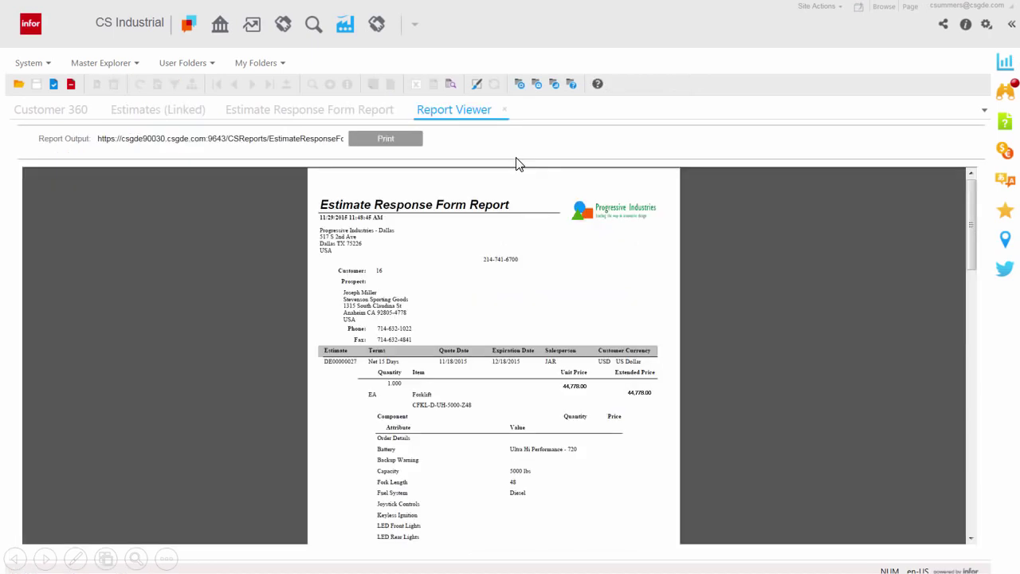
pyautogui.click(396, 140)
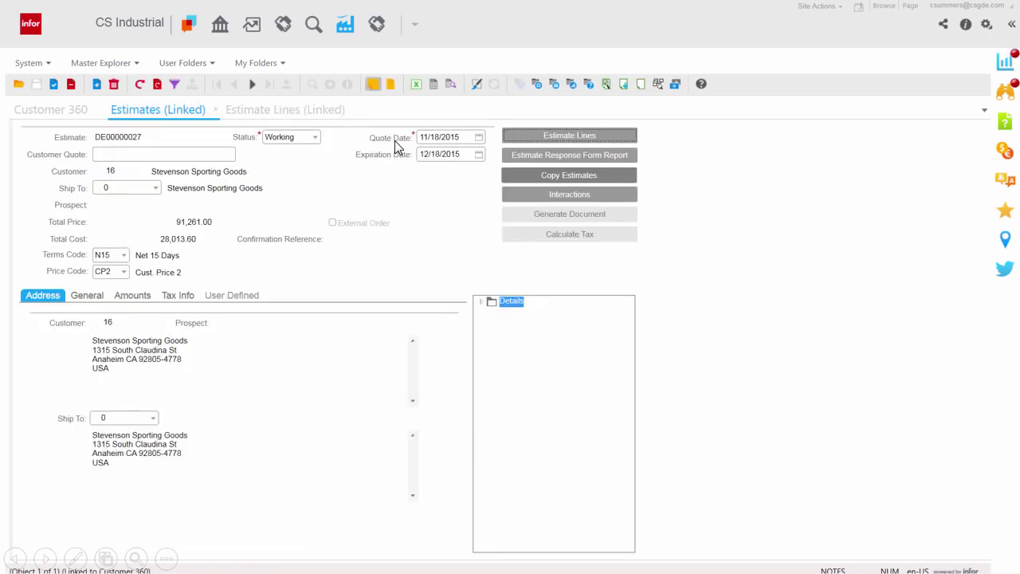
pyautogui.click(510, 175)
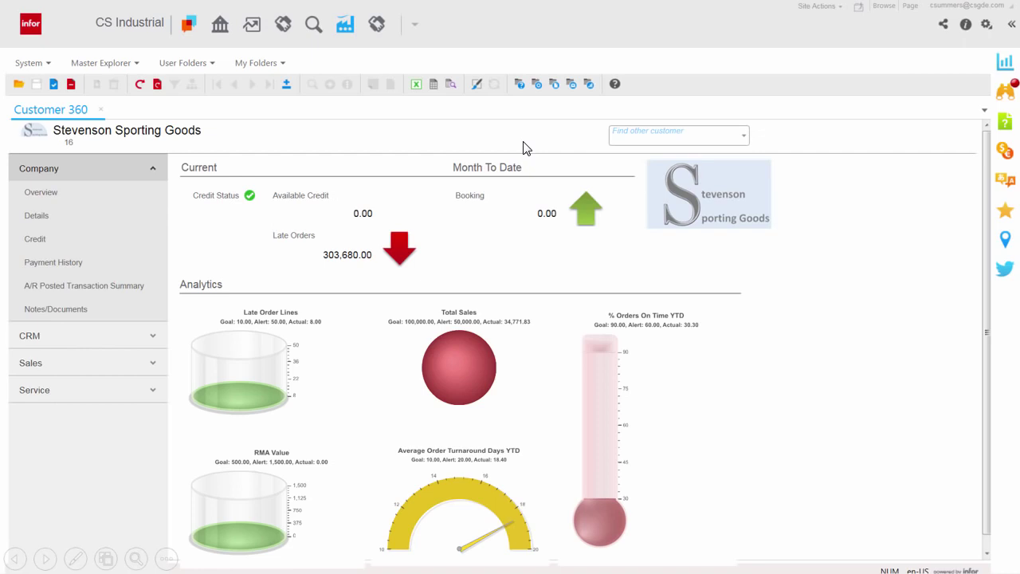
# List the service incidents for Stevenson Sporting Goods in Customer 360
pyautogui.click(114, 398)
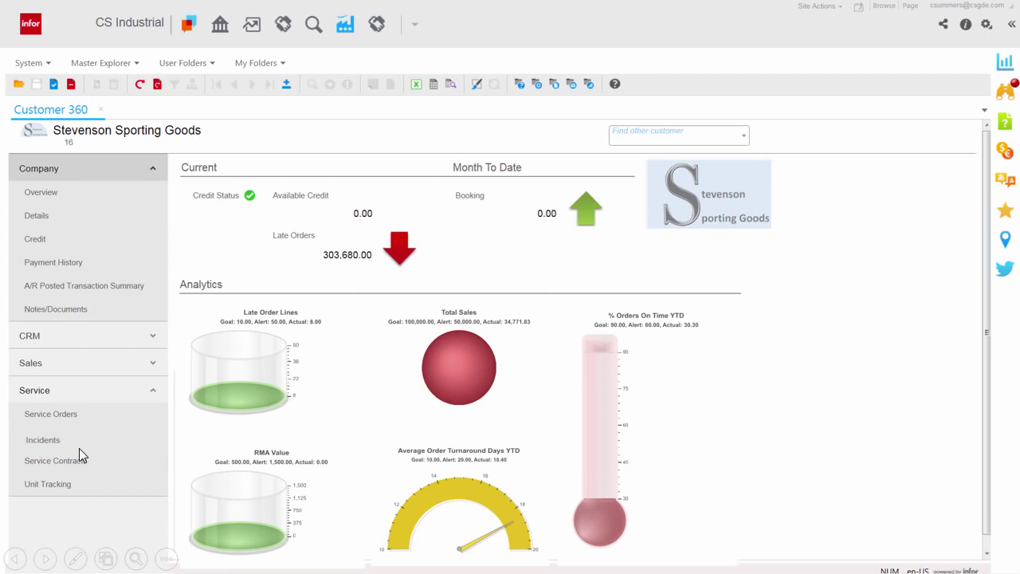
pyautogui.click(58, 436)
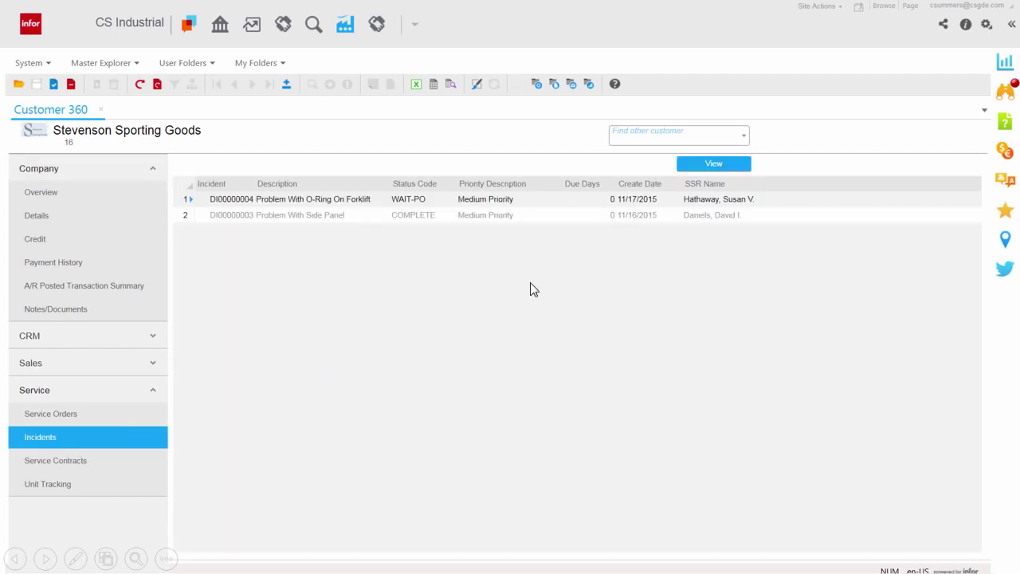
# Open the details of the incident Problem With O-Ring On Forklift to examine its status
pyautogui.click(693, 159)
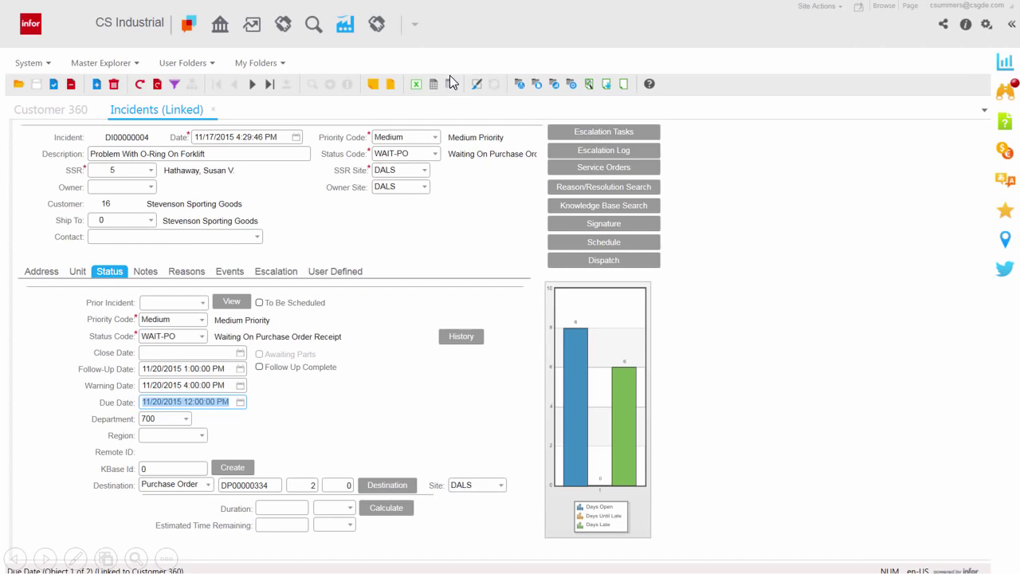
# Open the forklift job order linked in the customer service representative's Ming.le post asking for earlier delivery
pyautogui.click(351, 28)
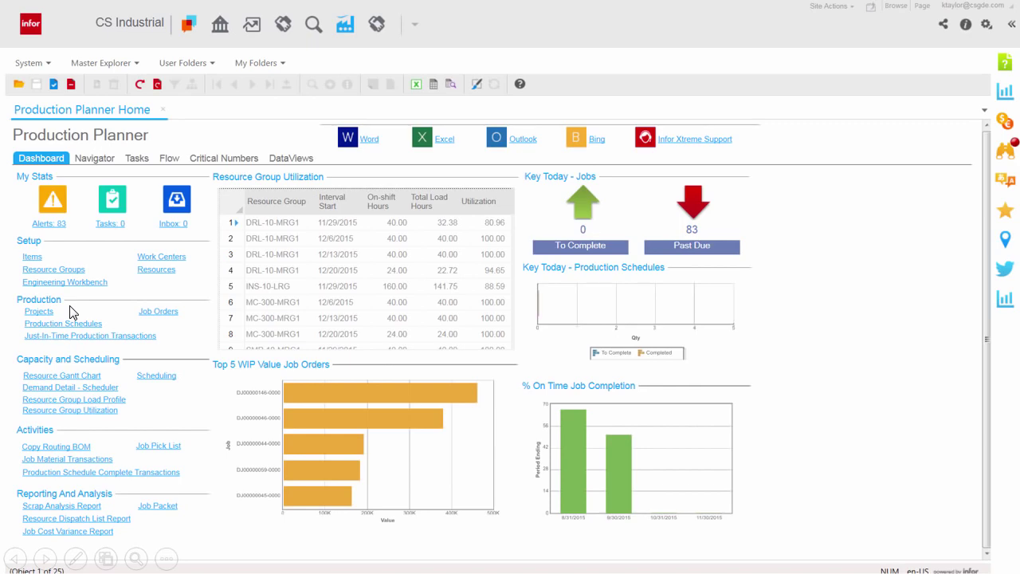
pyautogui.click(188, 30)
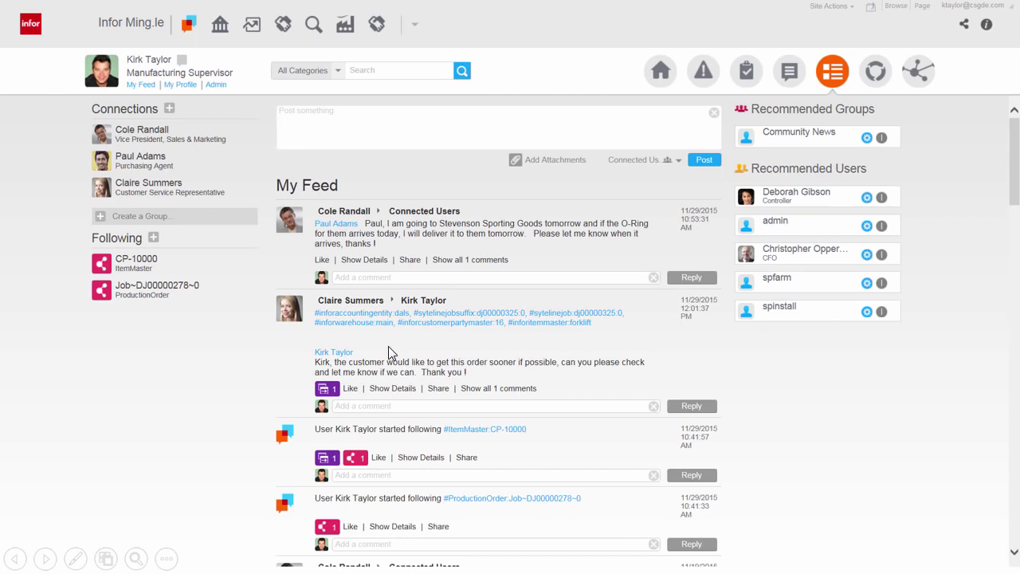
pyautogui.click(327, 391)
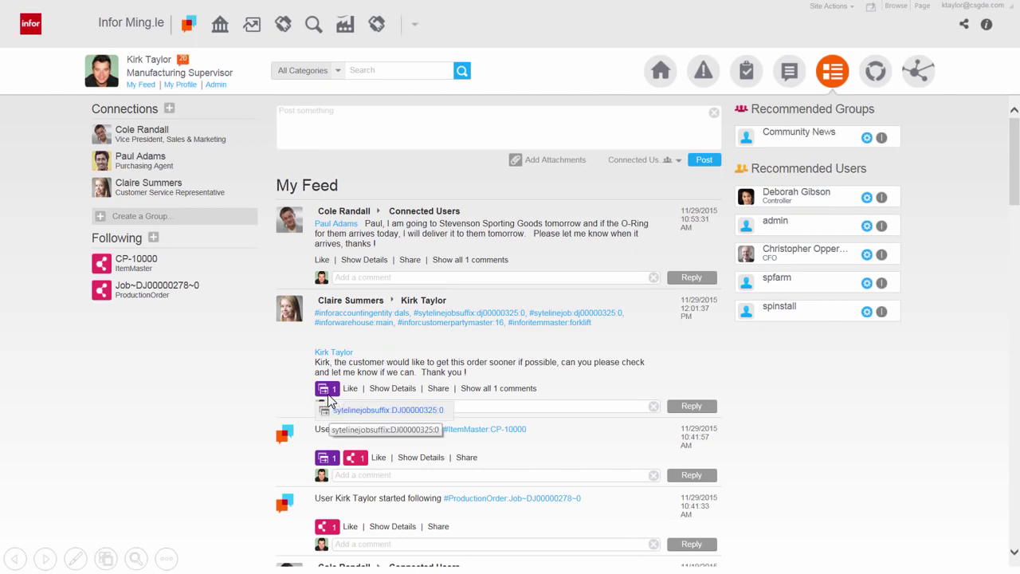
pyautogui.click(356, 412)
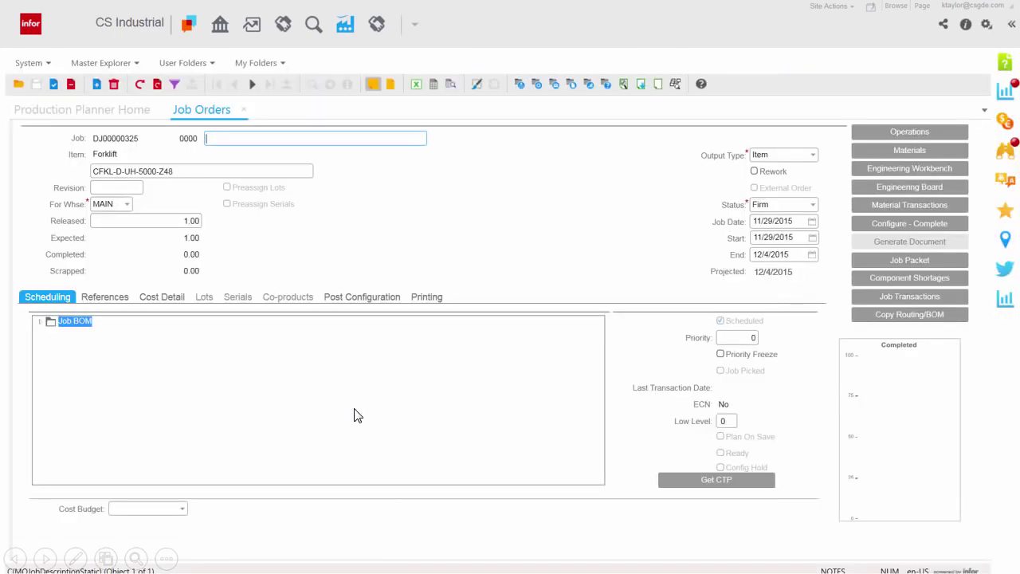
# Expand the Job BOM operations, and examine material FL-42000 on the Engineering Board before returning to the job order
pyautogui.doubleClick(54, 325)
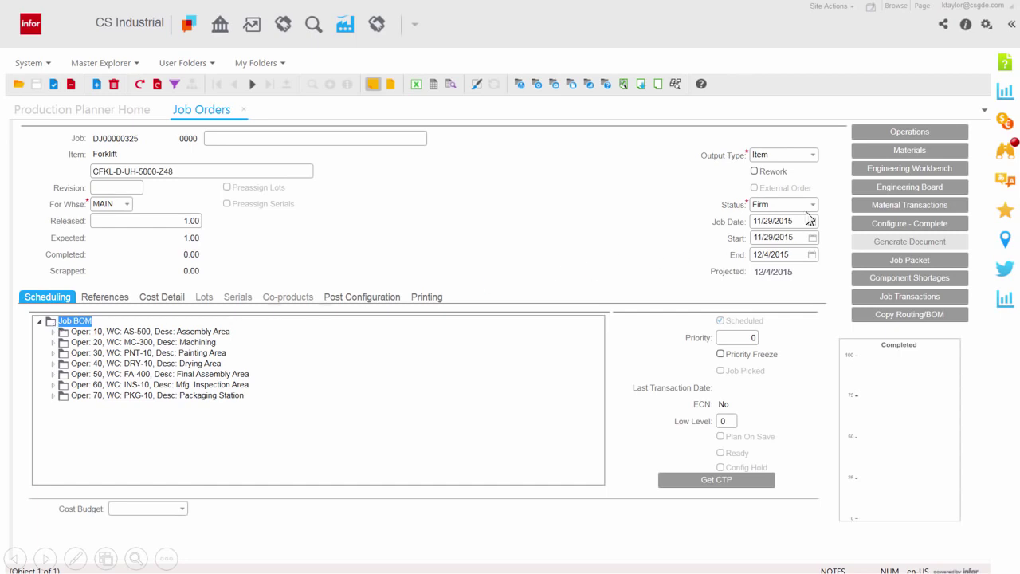
pyautogui.click(863, 186)
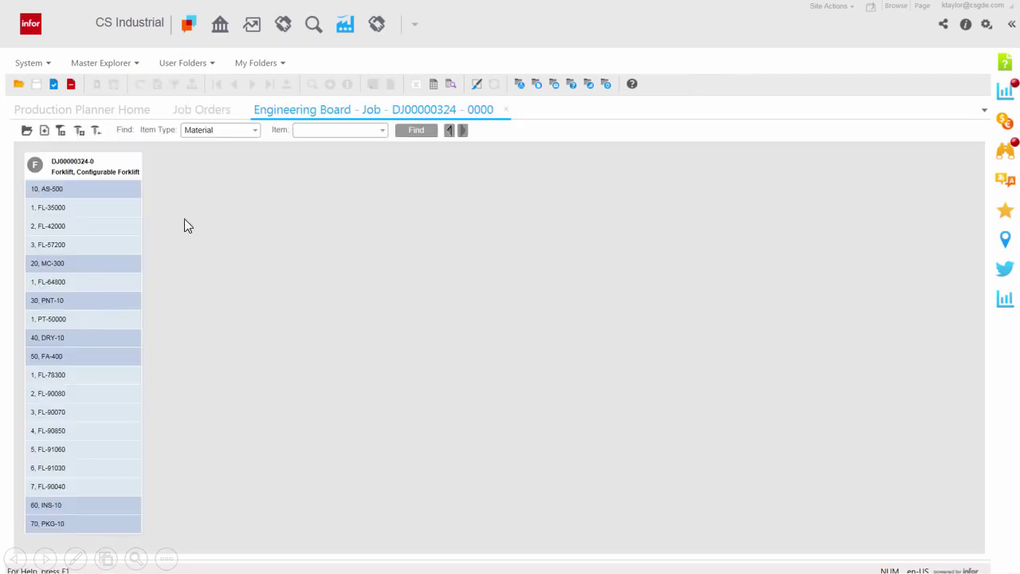
pyautogui.moveTo(90, 259)
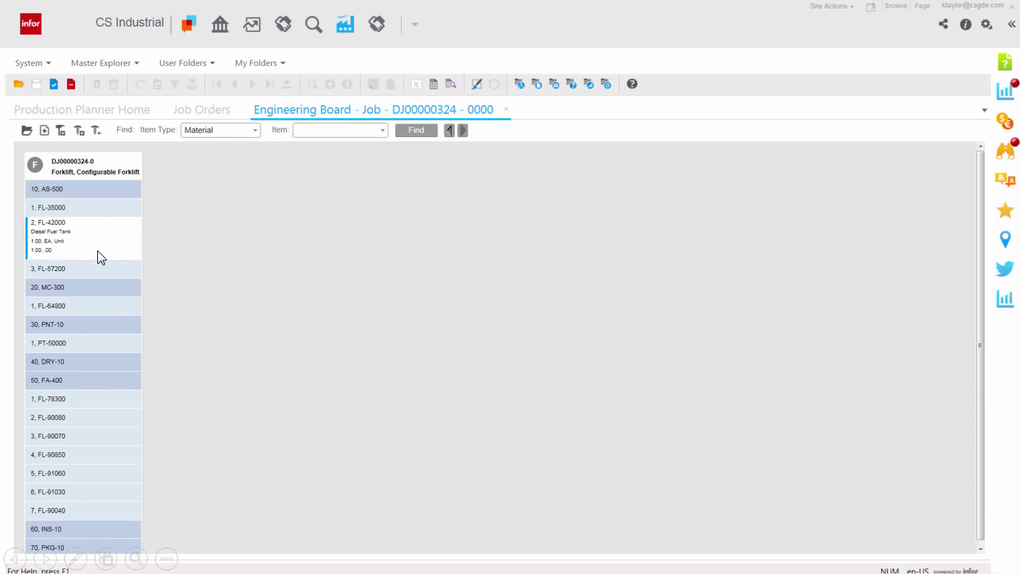
pyautogui.click(505, 111)
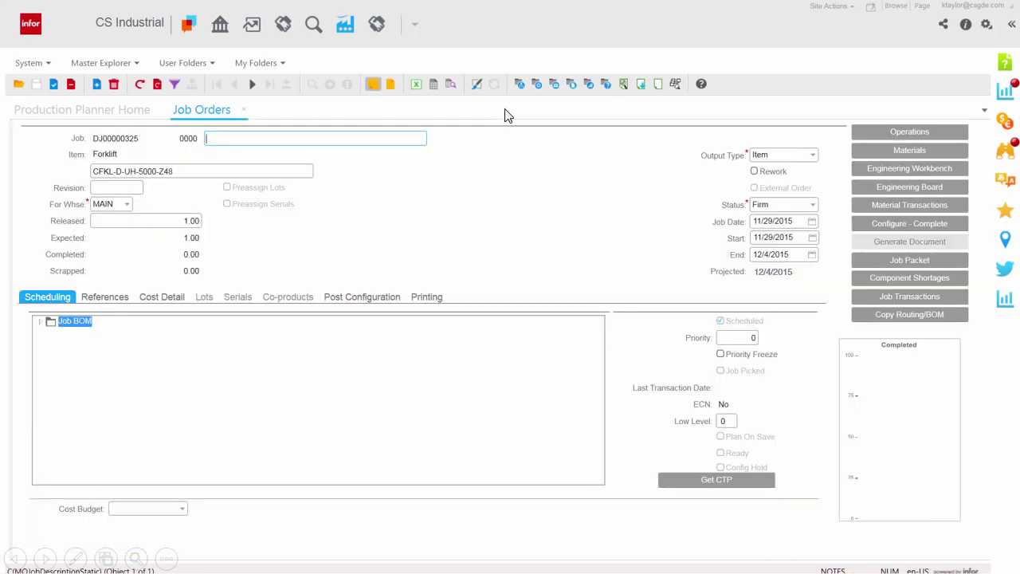
# Run Get CTP for the forklift job, and examine its availability results and Plan Detail Chart
pyautogui.click(703, 481)
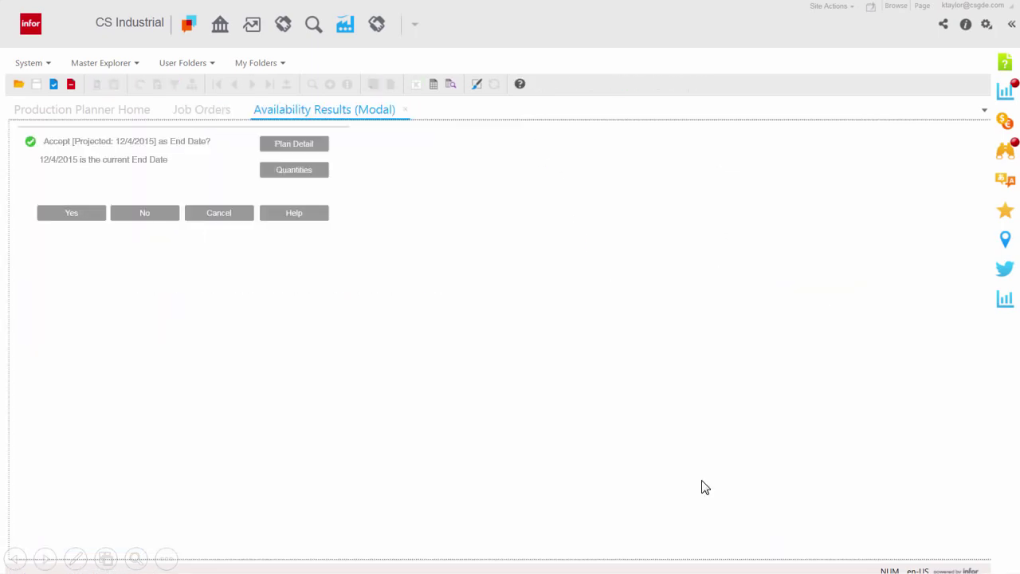
pyautogui.click(287, 145)
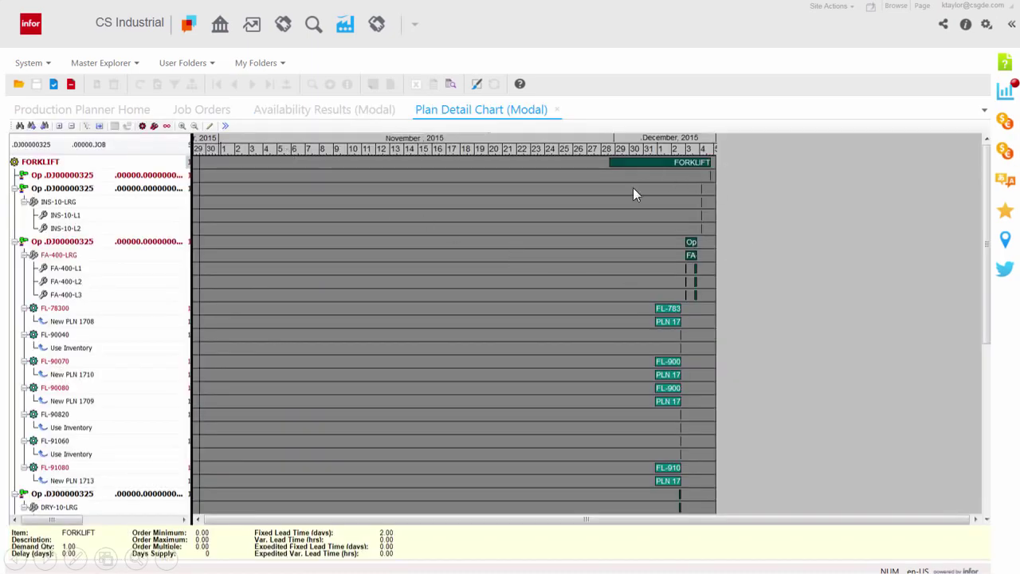
pyautogui.click(556, 111)
# Open the calendar for the job order's end date, and display the Planned vs. Actual Total Costs chart
pyautogui.click(785, 257)
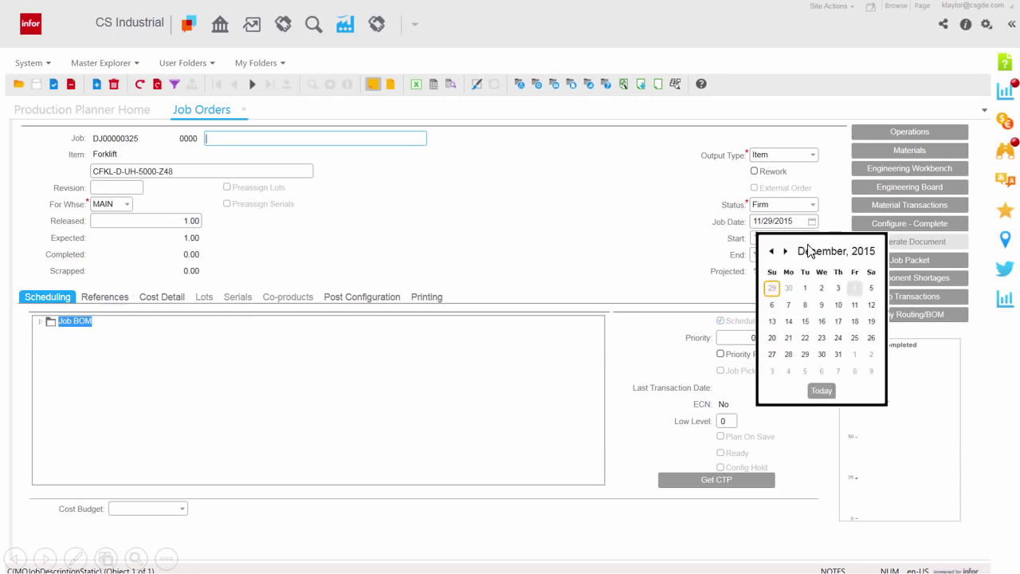
pyautogui.click(1010, 93)
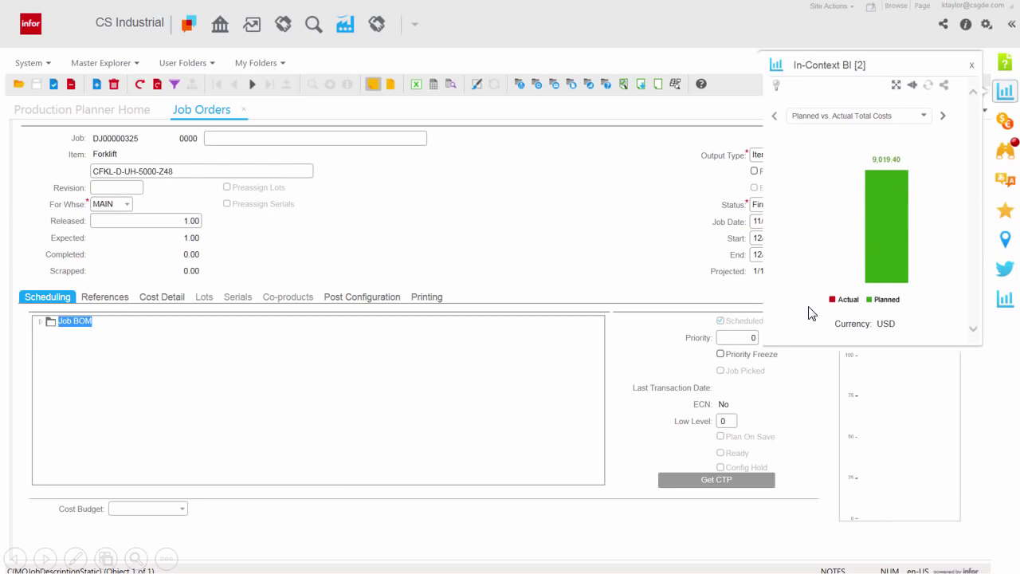